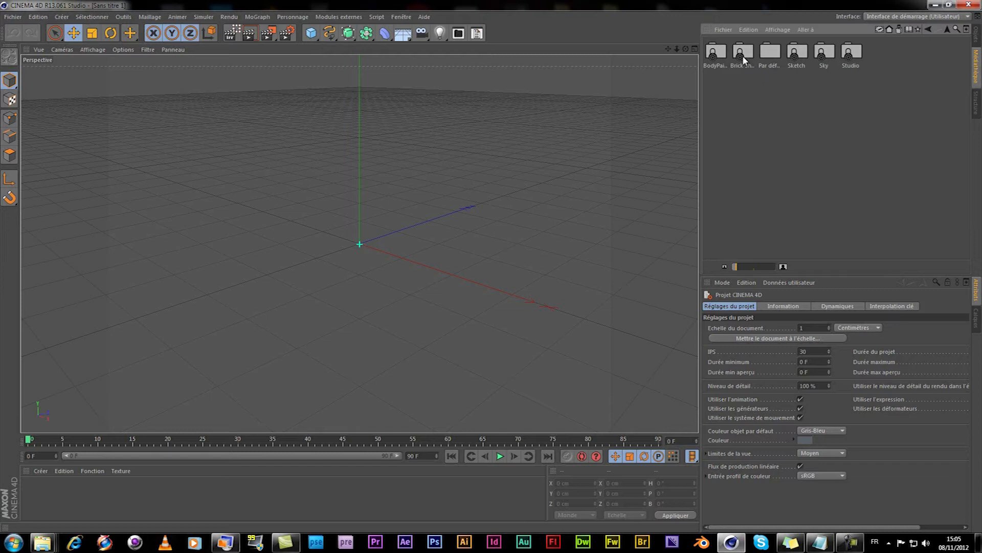
Load the female ponytail hairstyle scene from the Simulation presets in the Studio library
double_click(850, 59)
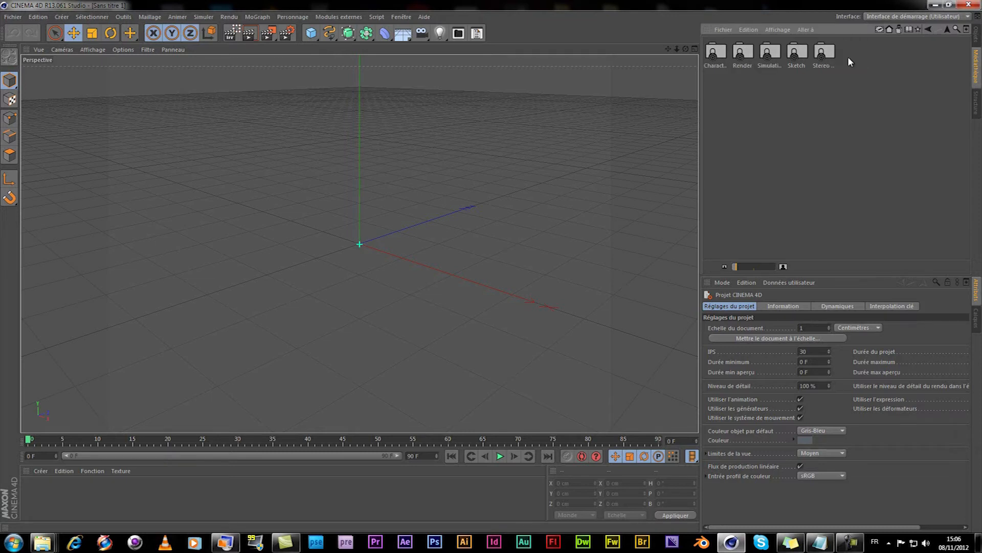
double_click(778, 55)
left_click(778, 55)
double_click(778, 56)
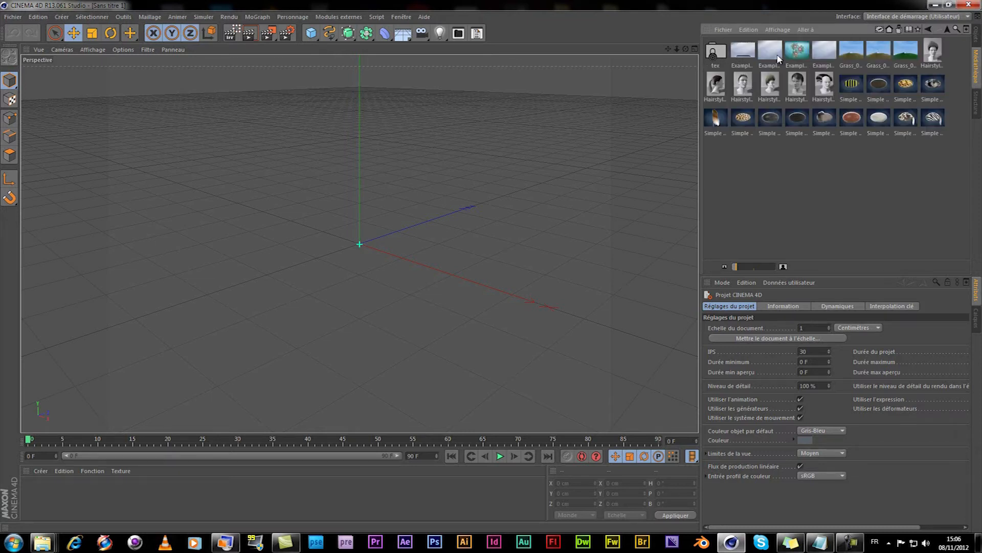
double_click(719, 86)
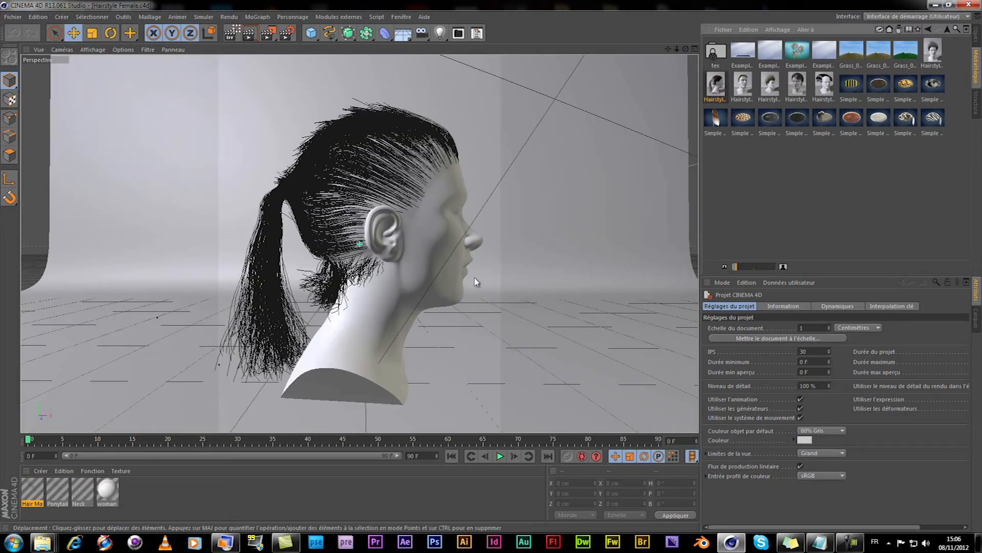
left_click(441, 287)
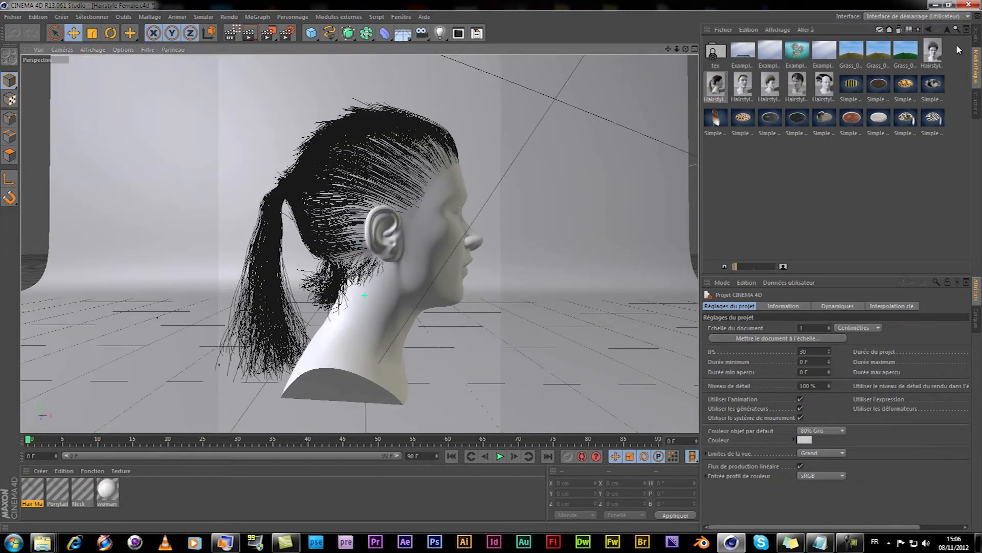
Delete the whole Femal Hair object hierarchy from the scene
left_click(975, 41)
left_click(707, 42)
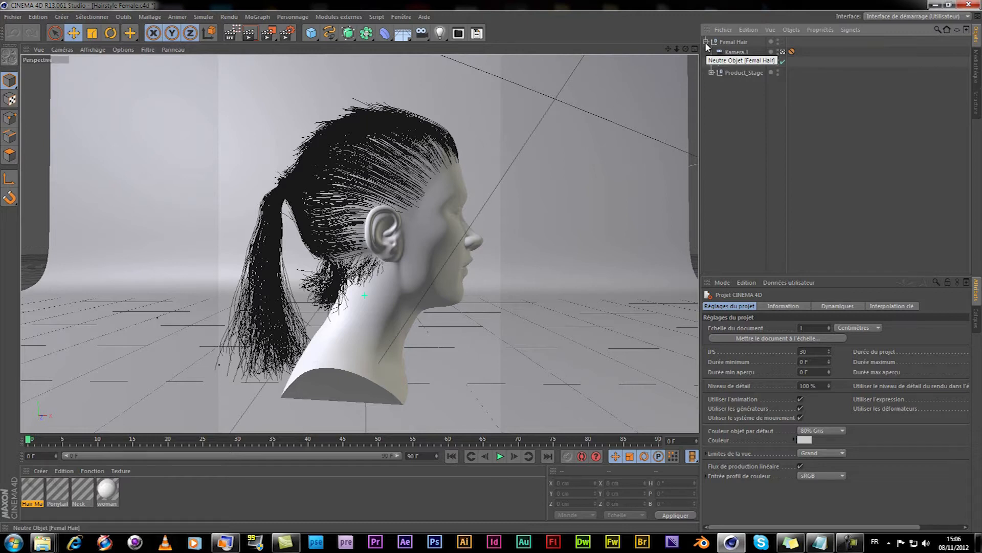
left_click_drag(729, 104, 714, 28)
key("Delete")
Open the default folder of the library presets and delete all the leftover hairstyle materials
left_click(974, 66)
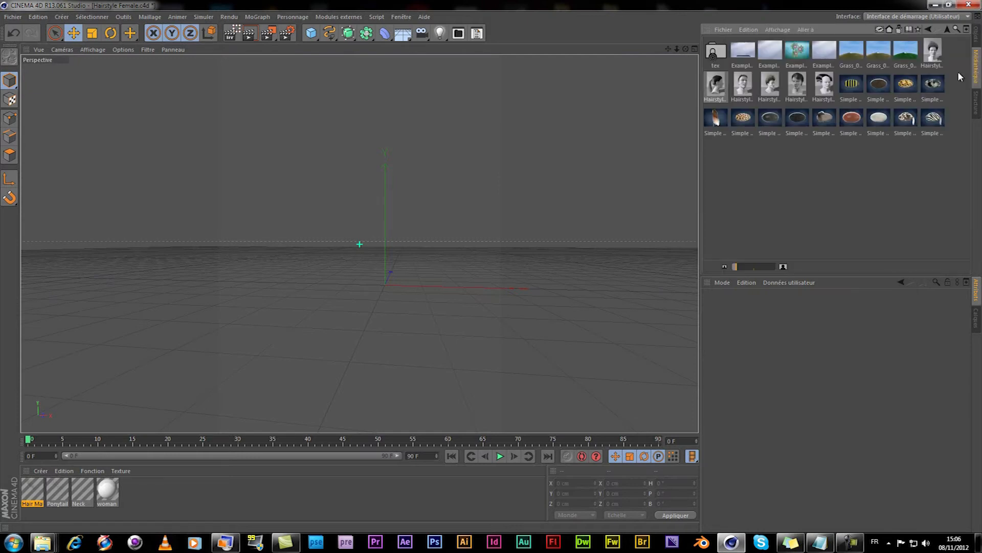
left_click(946, 30)
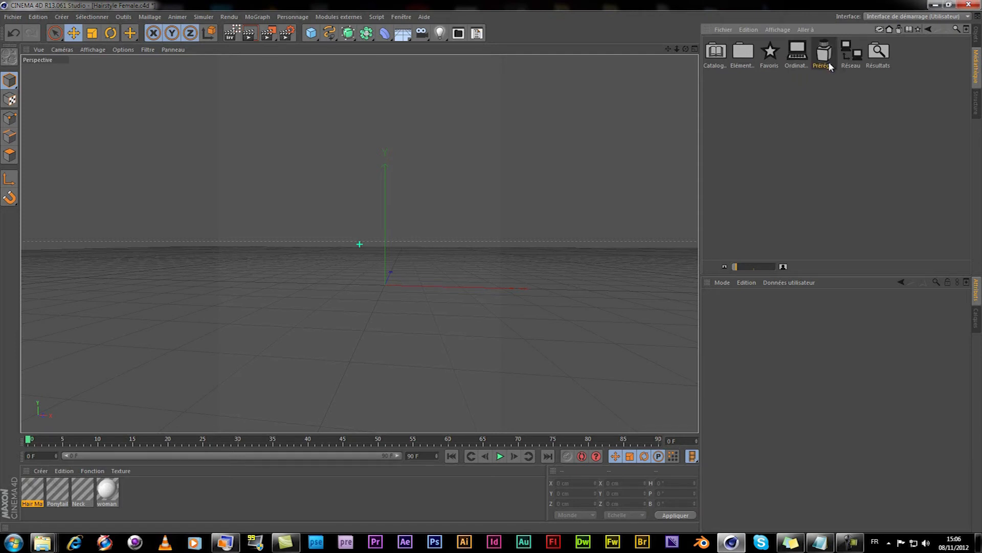
double_click(827, 62)
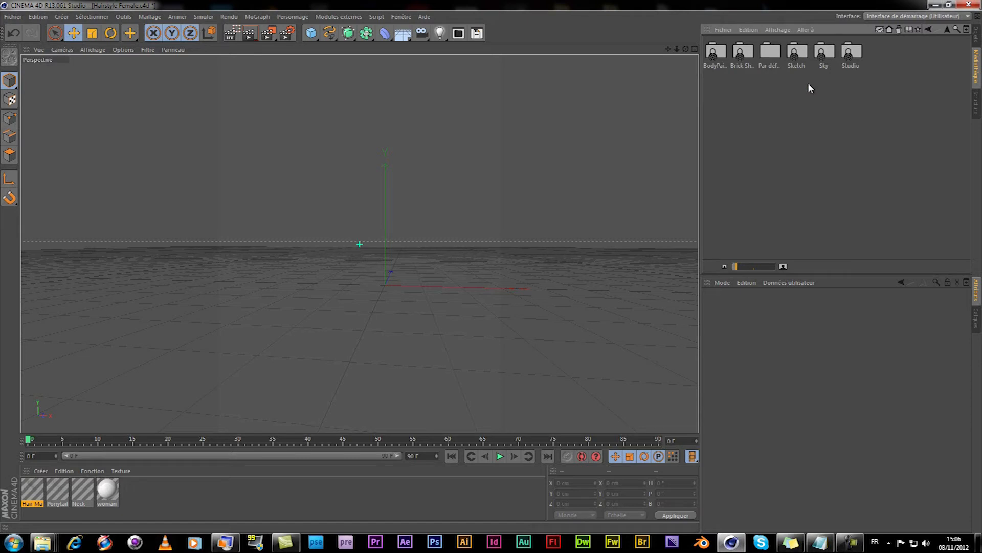
double_click(770, 55)
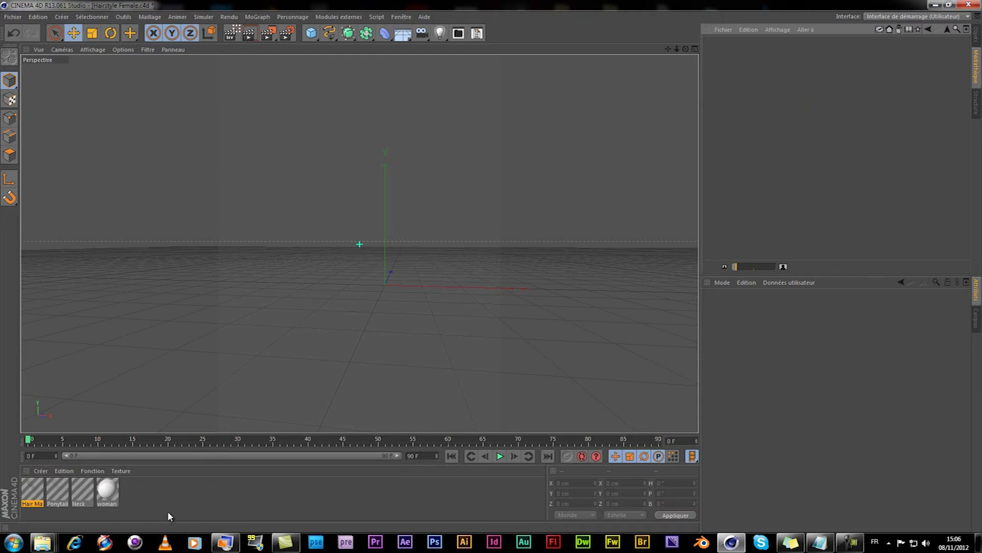
left_click_drag(169, 513, 1, 463)
key("Delete")
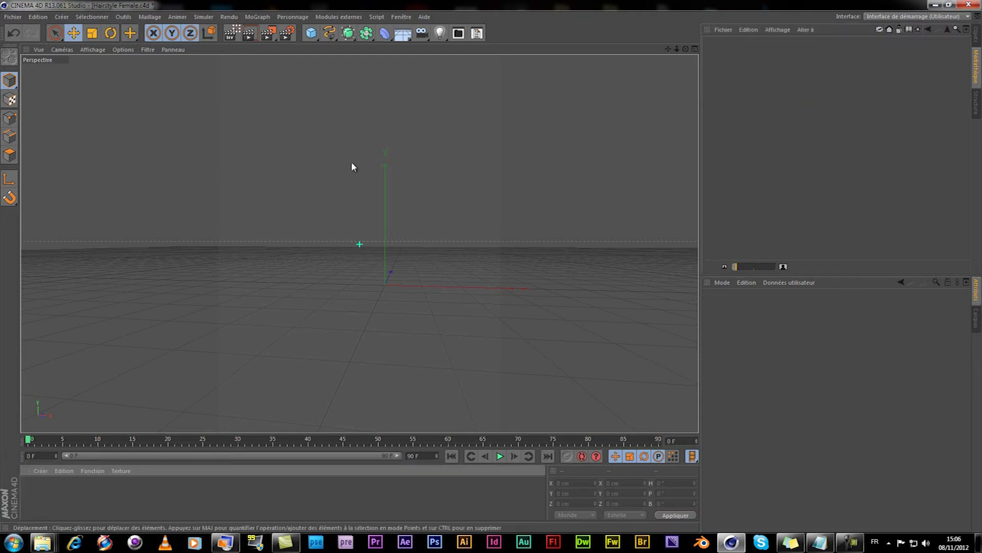
Add a cylinder primitive to the empty scene
left_click(311, 34)
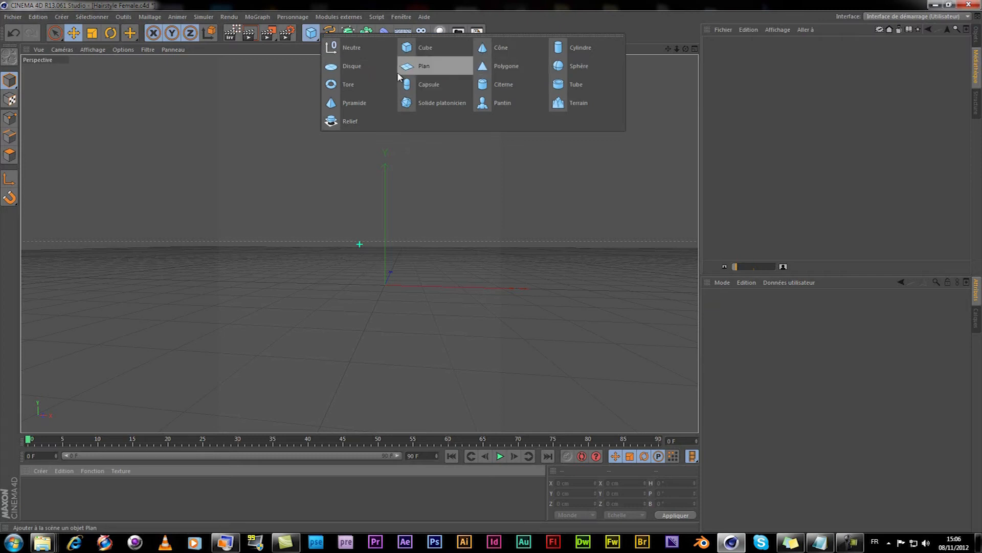
left_click(567, 48)
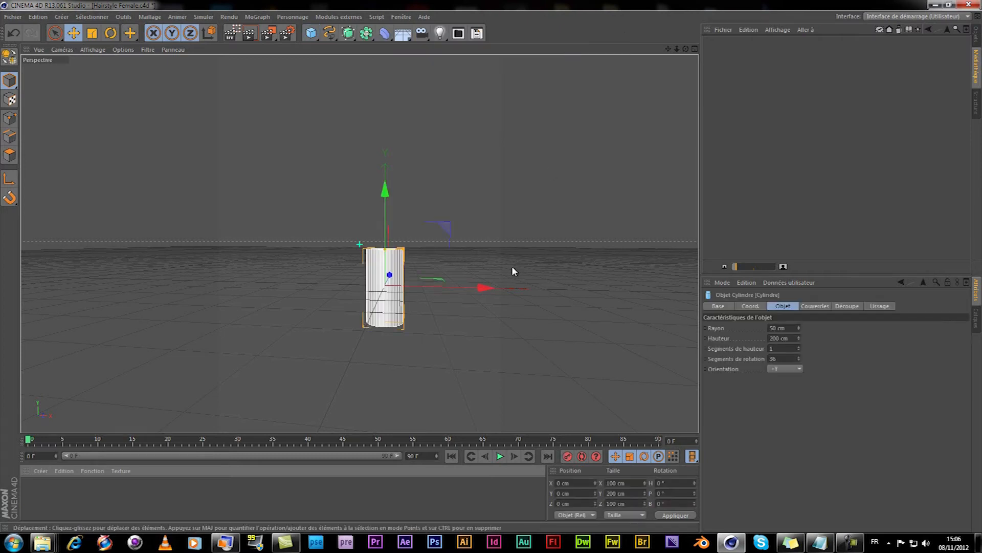
left_click_drag(504, 243, 443, 294, "alt")
scroll(444, 295, "up", 5)
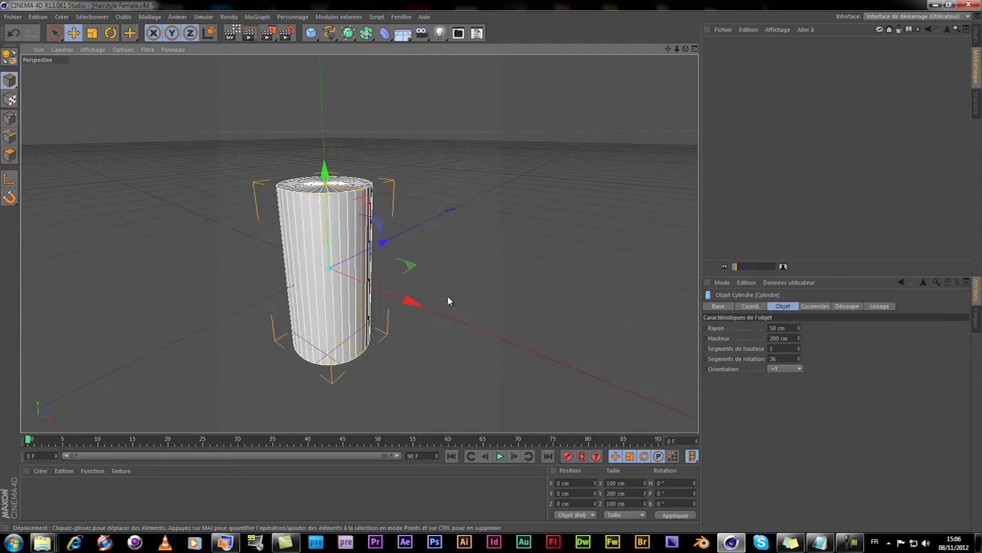
middle_click_drag(447, 296, 471, 293, "alt")
Set the cylinder's rotation segments to 6
left_click(718, 306)
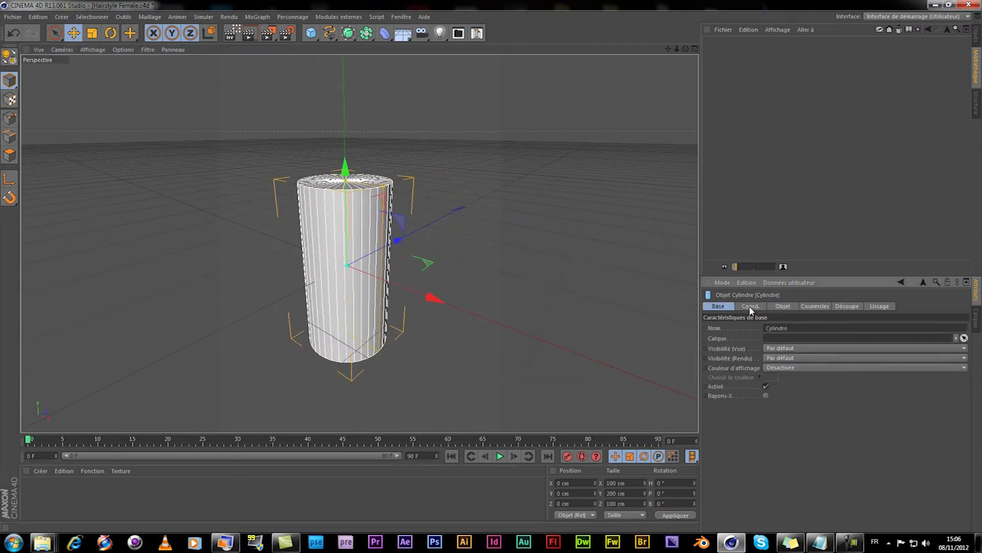
left_click(751, 306)
left_click(782, 305)
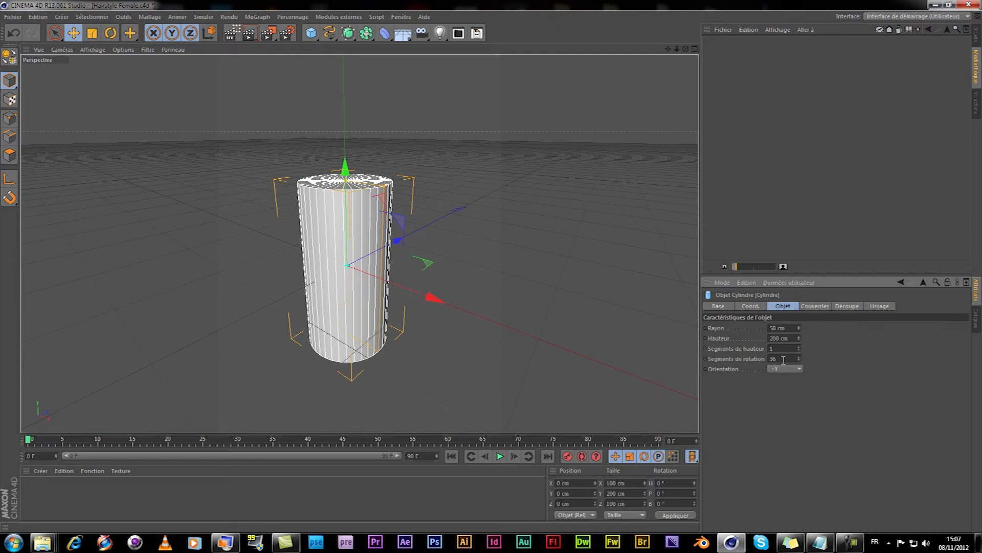
double_click(783, 360)
type("6")
key("Return")
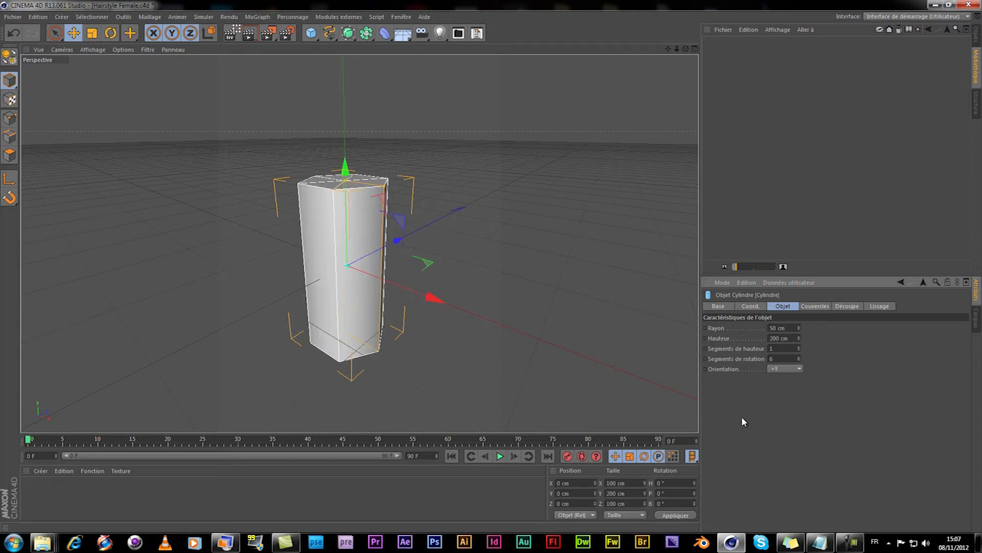
Add a Hyper NURBS object and make the cylinder its child
left_click_drag(457, 198, 458, 237, "alt")
left_click(347, 33)
left_click(397, 47)
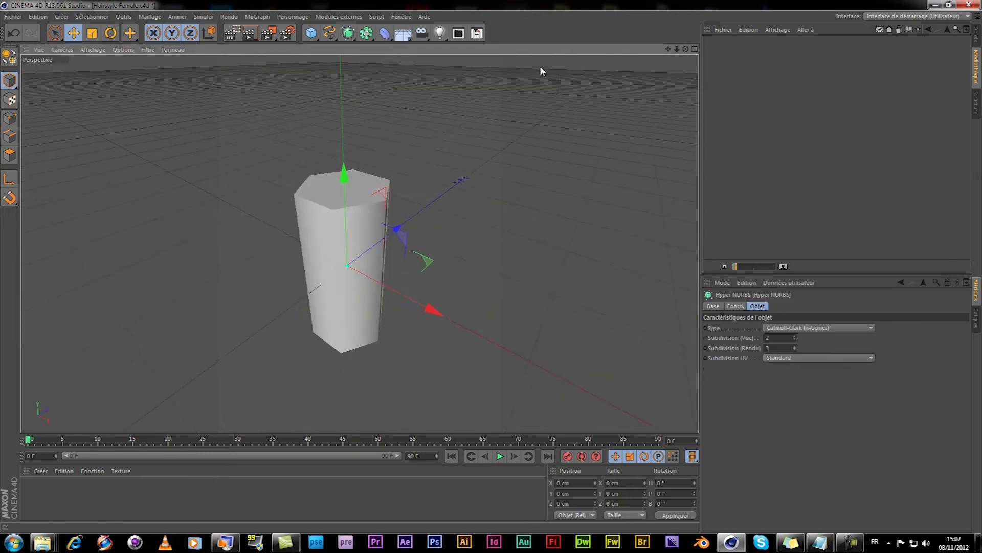
left_click(975, 35)
left_click_drag(737, 49, 742, 43)
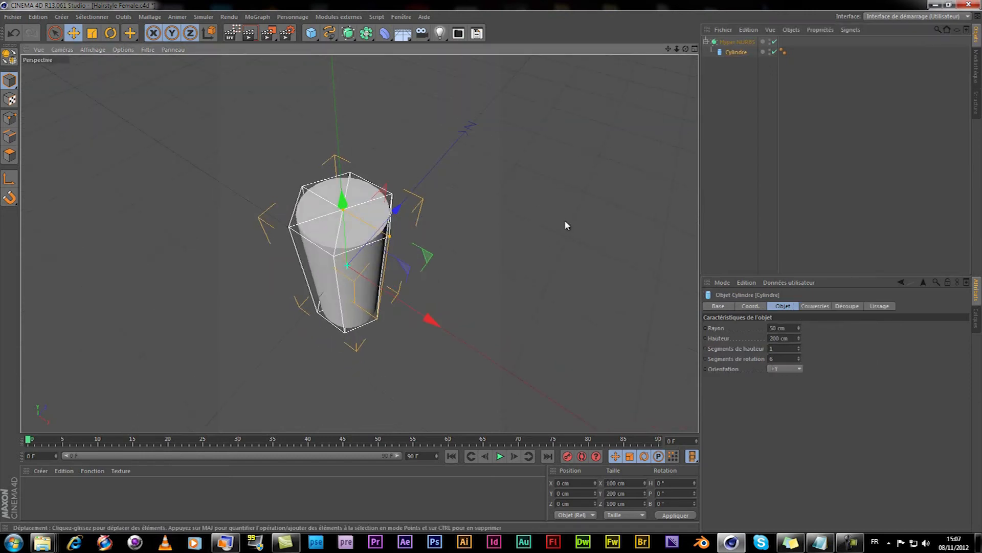
Render the viewport and select the Hyper NURBS to examine the smoothed cylinder and its subdivided mesh
key("ctrl+r")
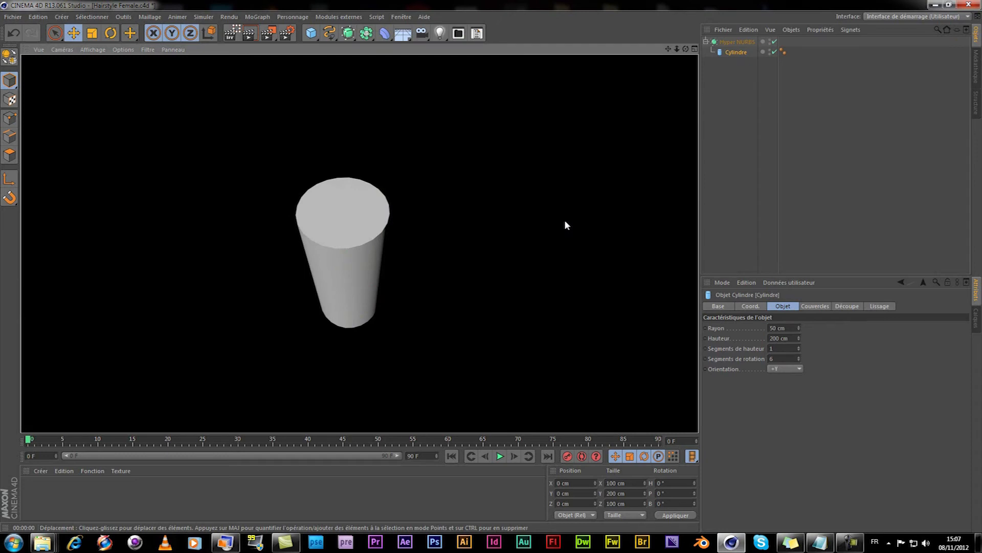
left_click(868, 209)
left_click_drag(539, 228, 543, 176, "alt")
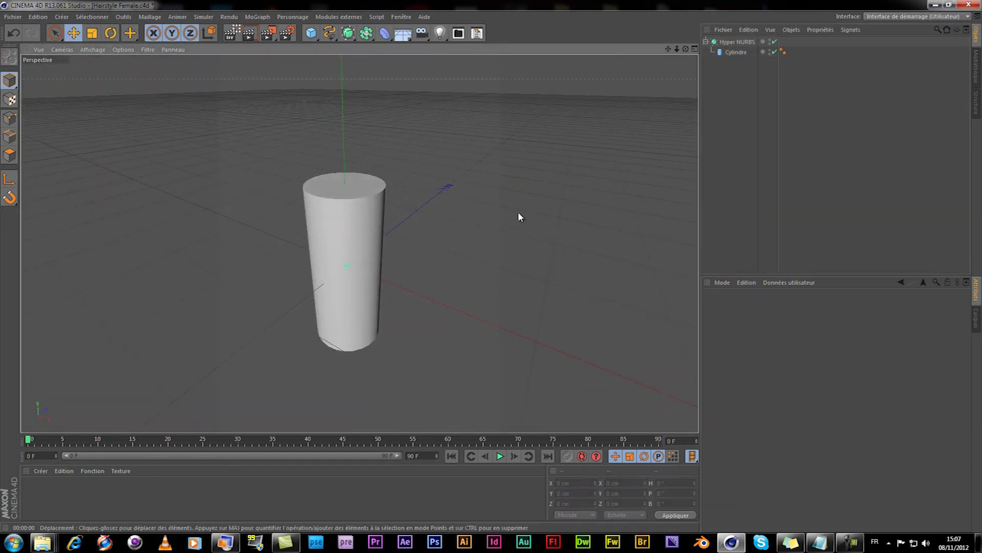
left_click(705, 42)
left_click(730, 41)
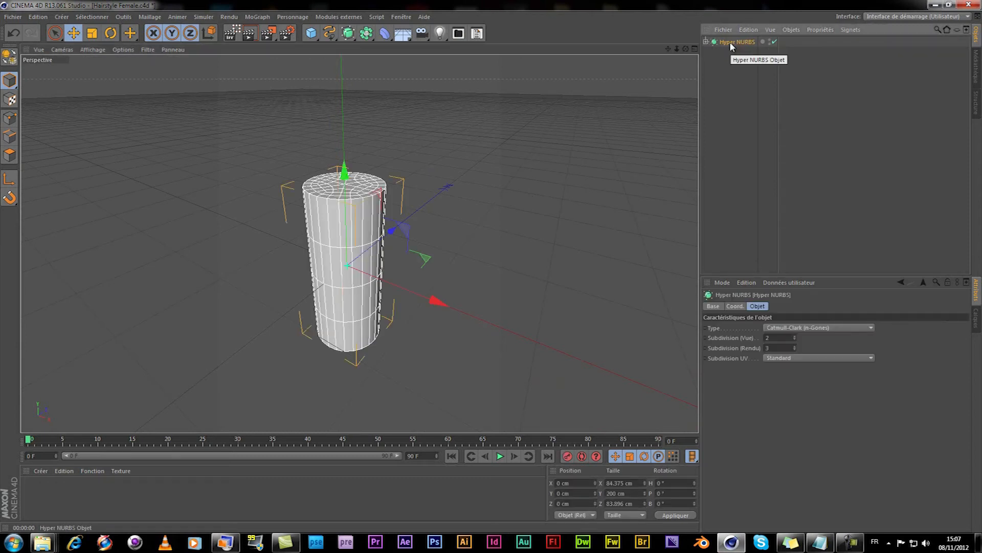
Take the cylinder out of the Hyper NURBS and delete the Hyper NURBS object
left_click(705, 42)
left_click_drag(735, 51, 726, 39)
key("Delete")
Save the six-segment cylinder's settings as the default for its object type and check the preset in the library
left_click(310, 34)
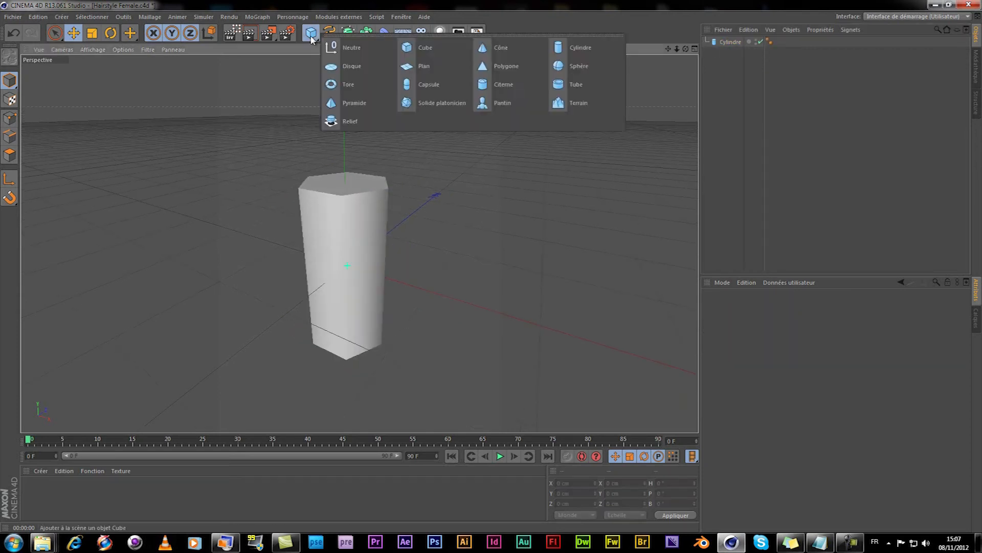
left_click(388, 262)
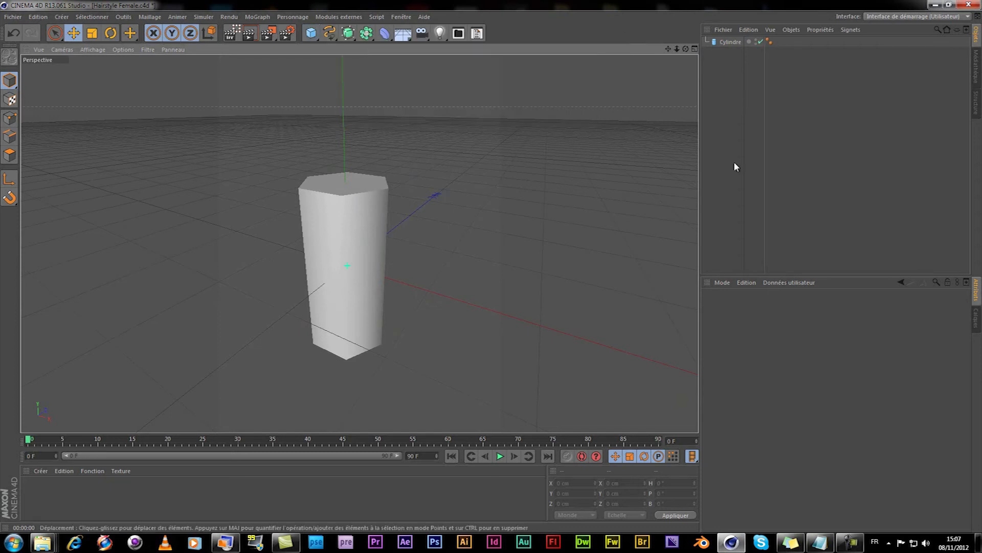
left_click(731, 42)
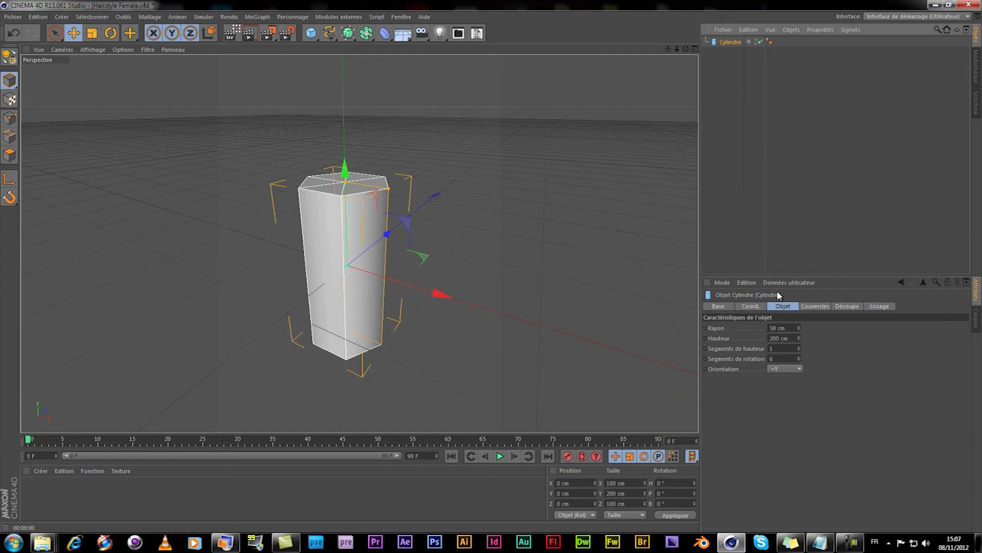
left_click(746, 282)
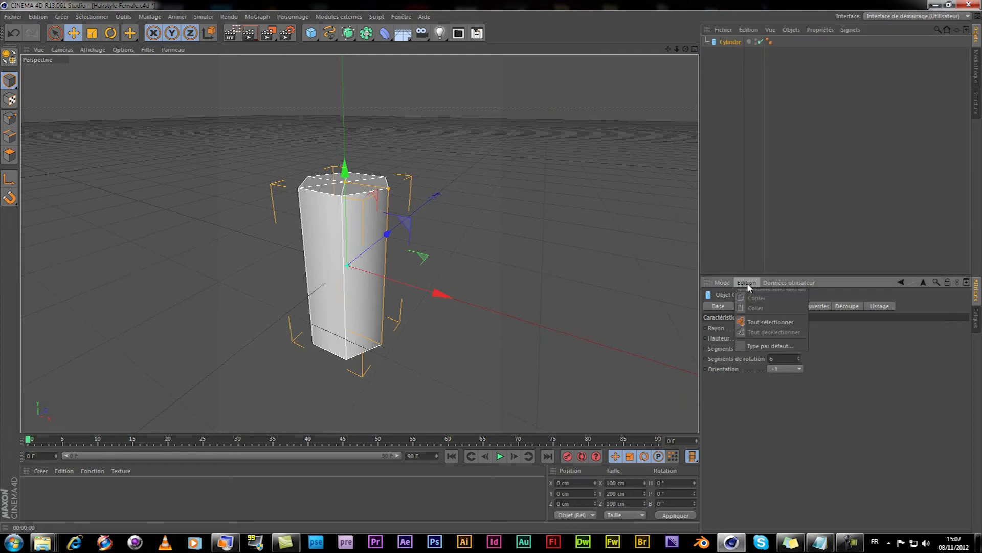
left_click(753, 346)
left_click(516, 305)
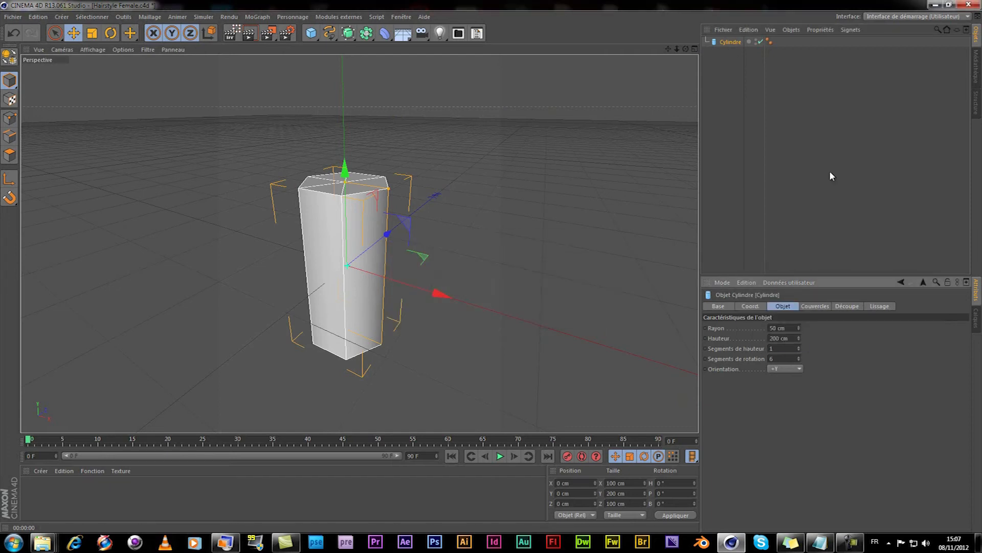
left_click(974, 72)
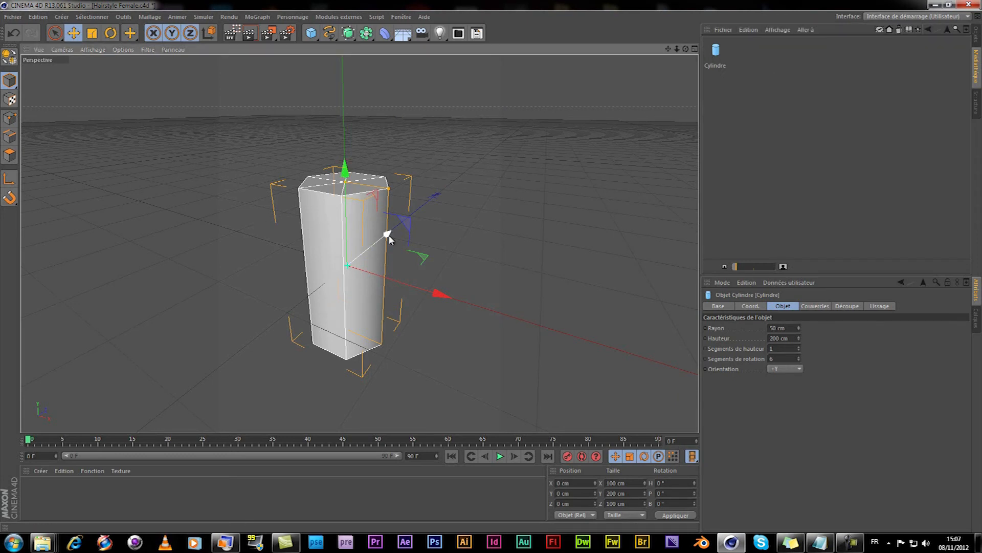
Delete the cylinder and add a new one to test the saved default settings
key("Delete")
left_click(310, 33)
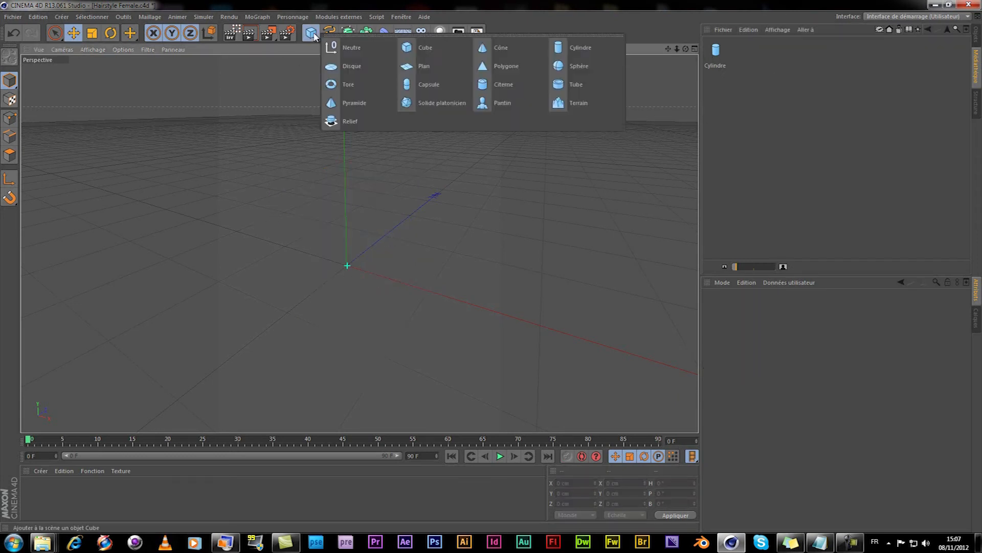
left_click(564, 51)
left_click_drag(494, 232, 467, 262, "alt")
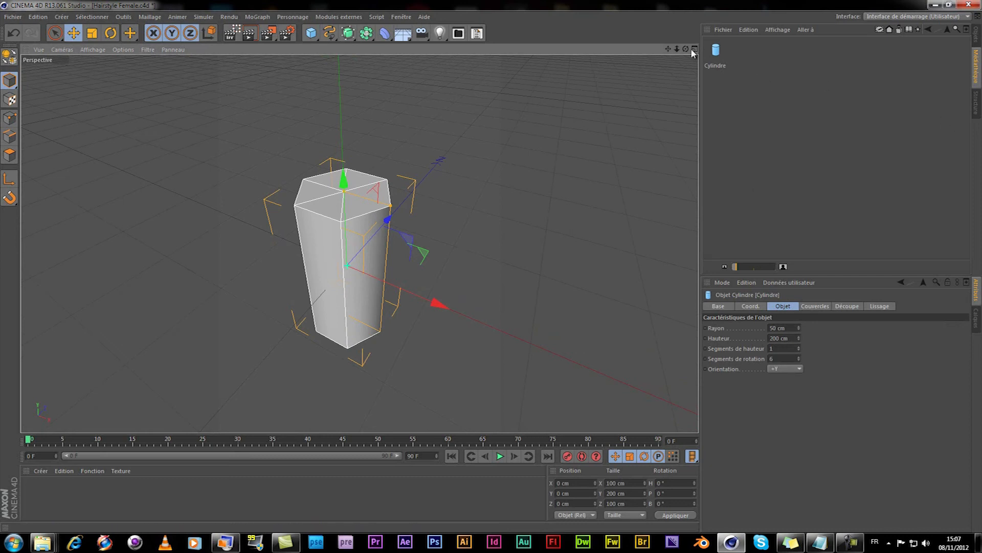
Permanently delete the saved cylinder preset from the library and remove the test cylinder from the scene
key("Delete")
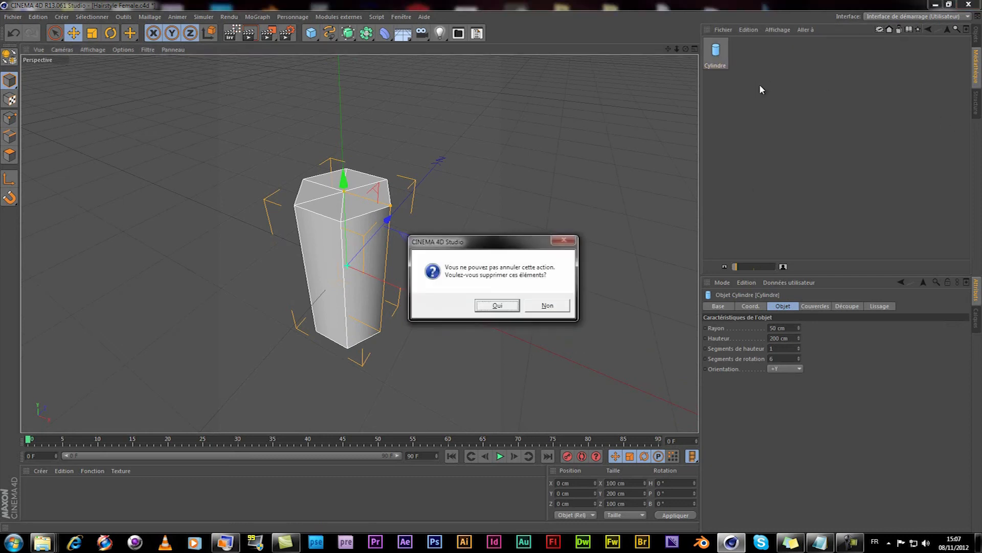
left_click(497, 306)
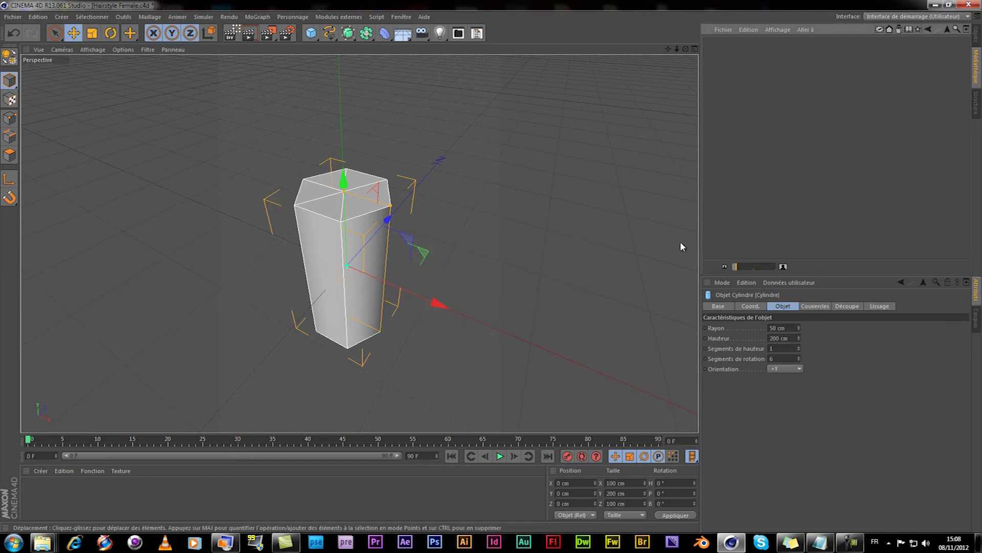
left_click(945, 30)
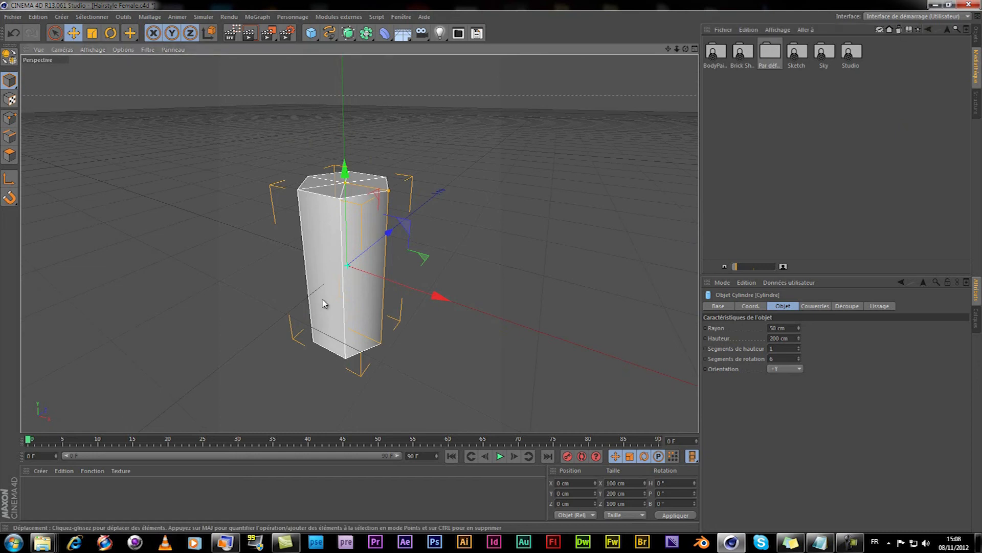
key("Delete")
Create a new material, set its colour to pure white (RGB 255, 255, 255) and disable its specularity
double_click(129, 490)
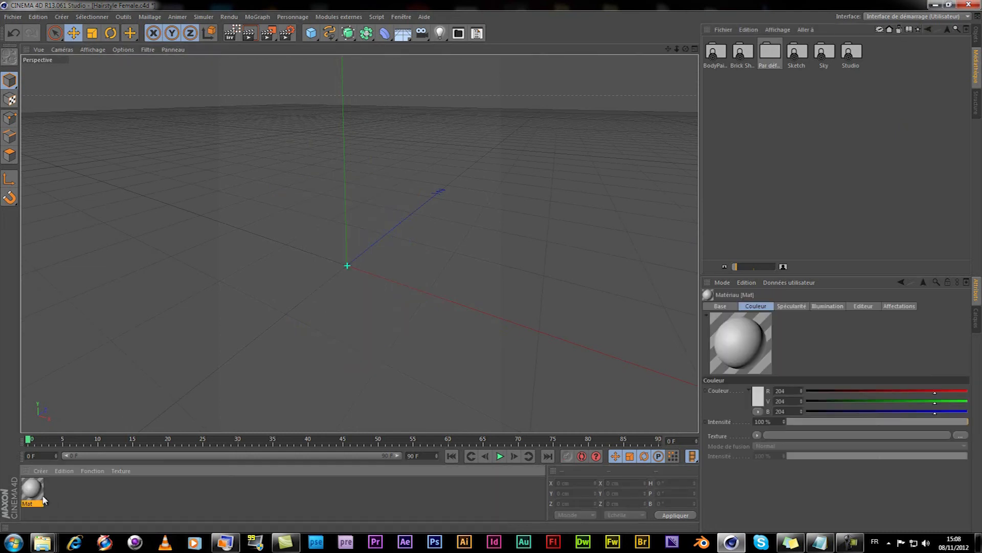
double_click(32, 489)
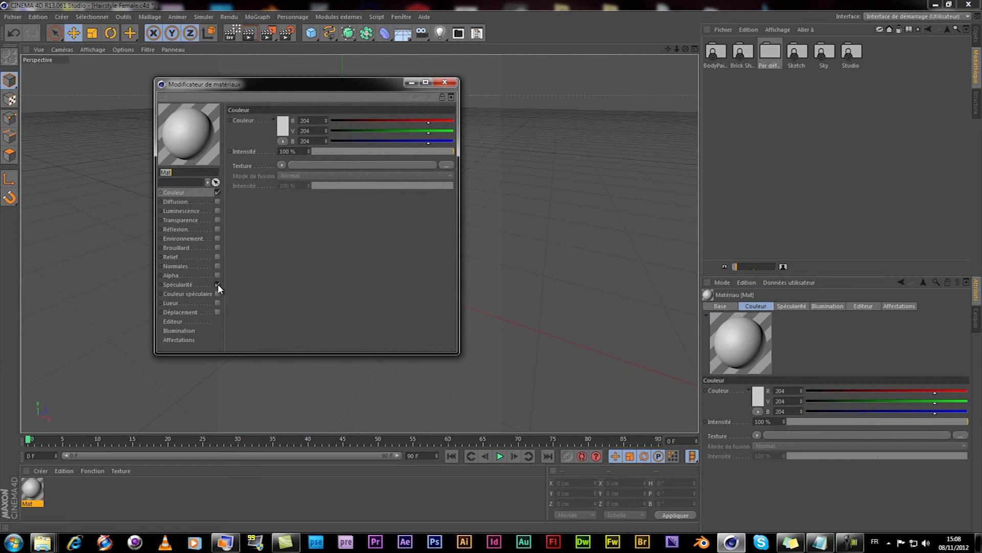
double_click(282, 131)
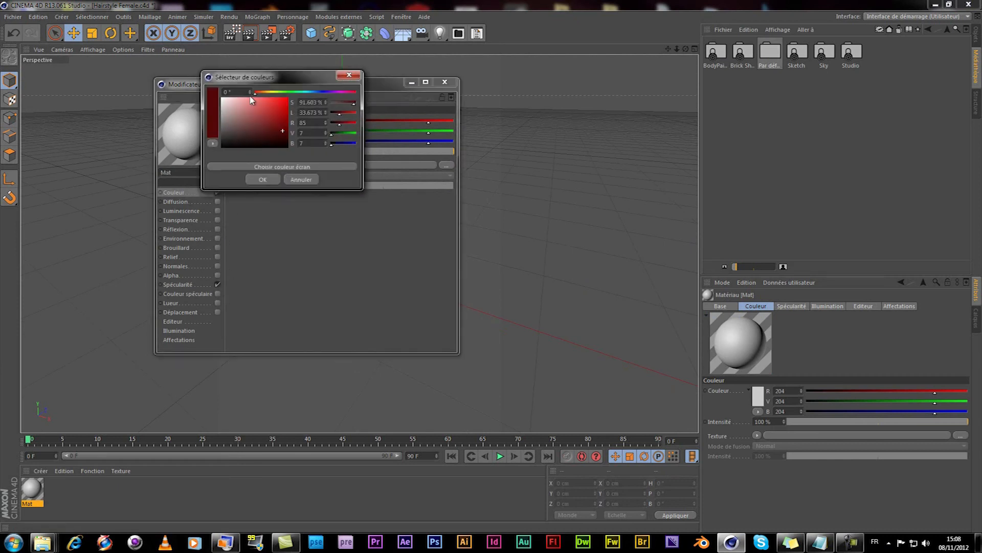
left_click(223, 100)
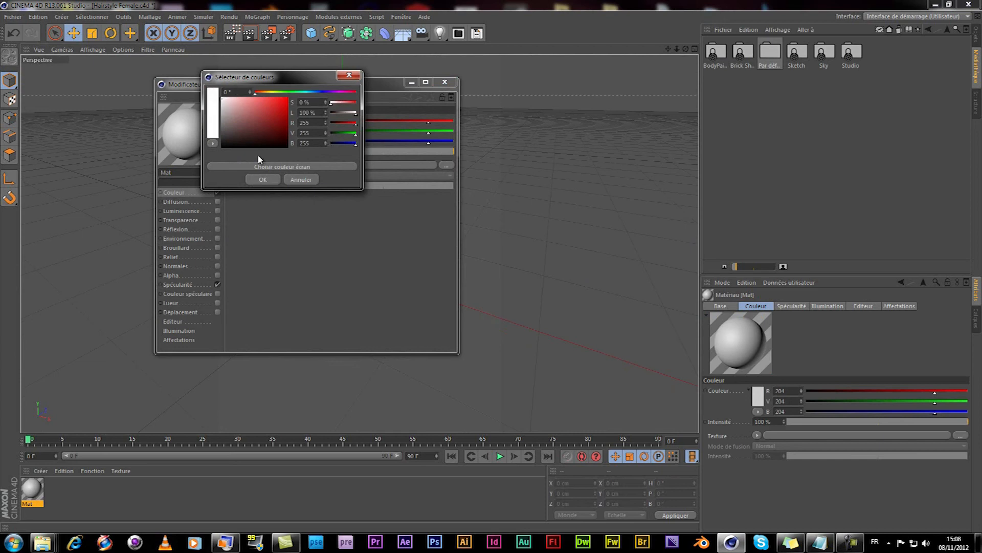
left_click(253, 178)
left_click(218, 285)
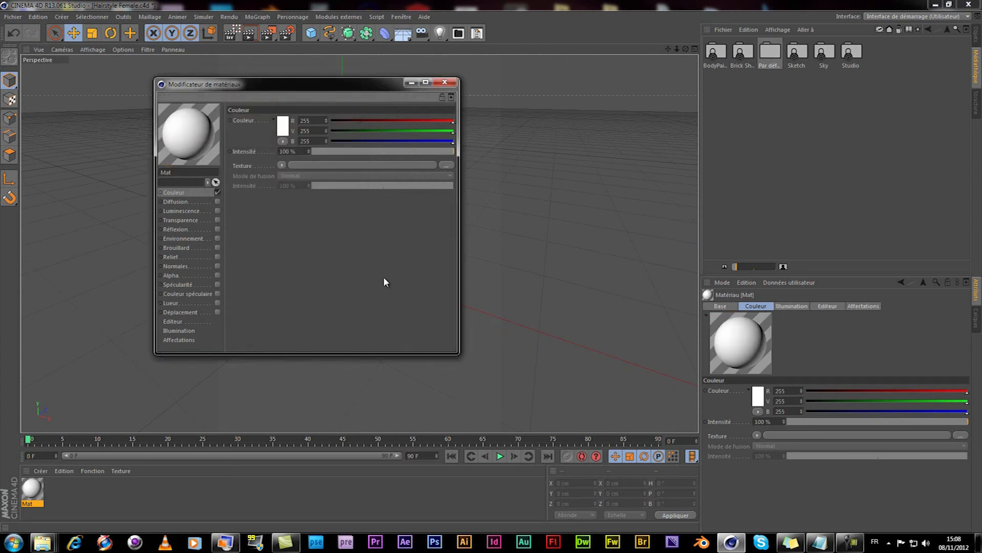
left_click(446, 82)
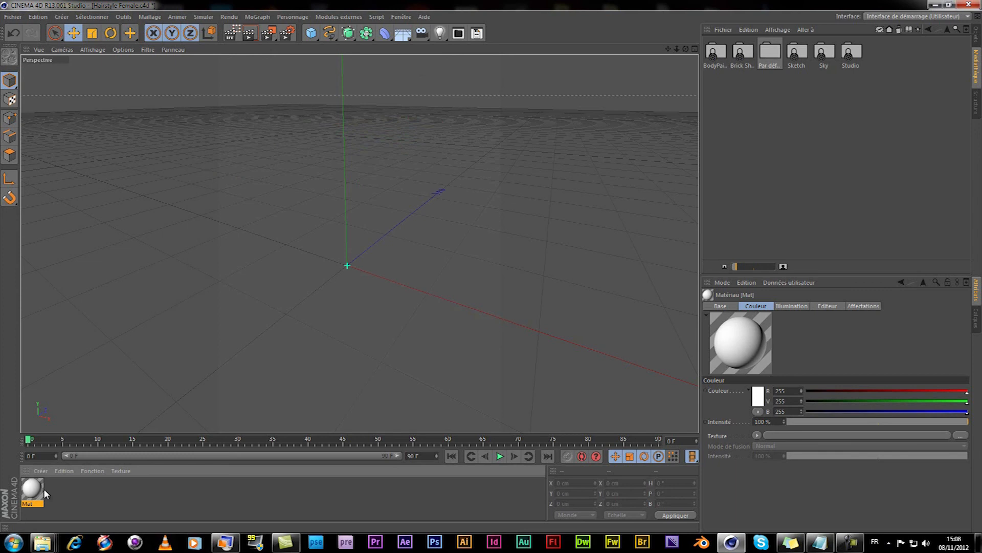
Save the white material's settings as the default for its type and check the preset in the library's default folder
left_click(746, 282)
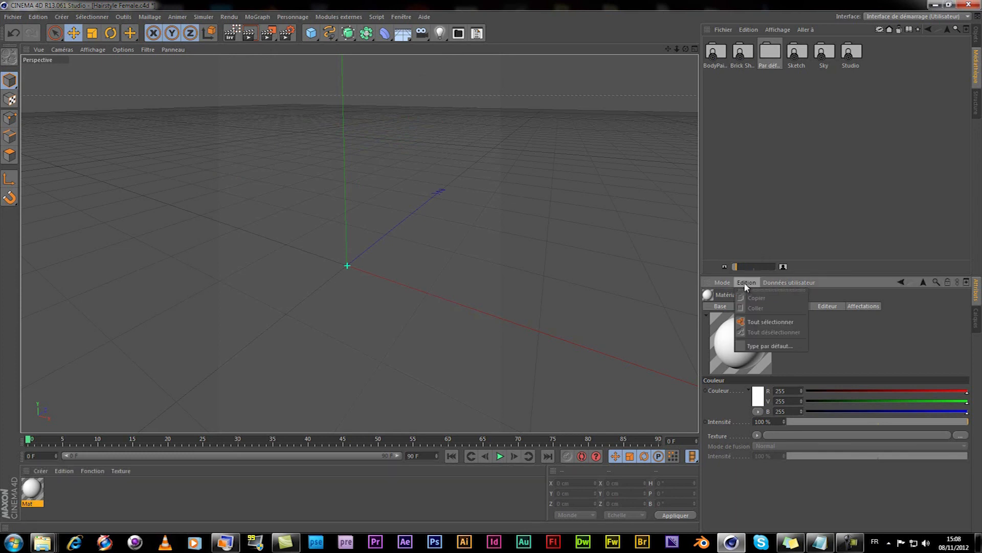
left_click(757, 345)
left_click(516, 303)
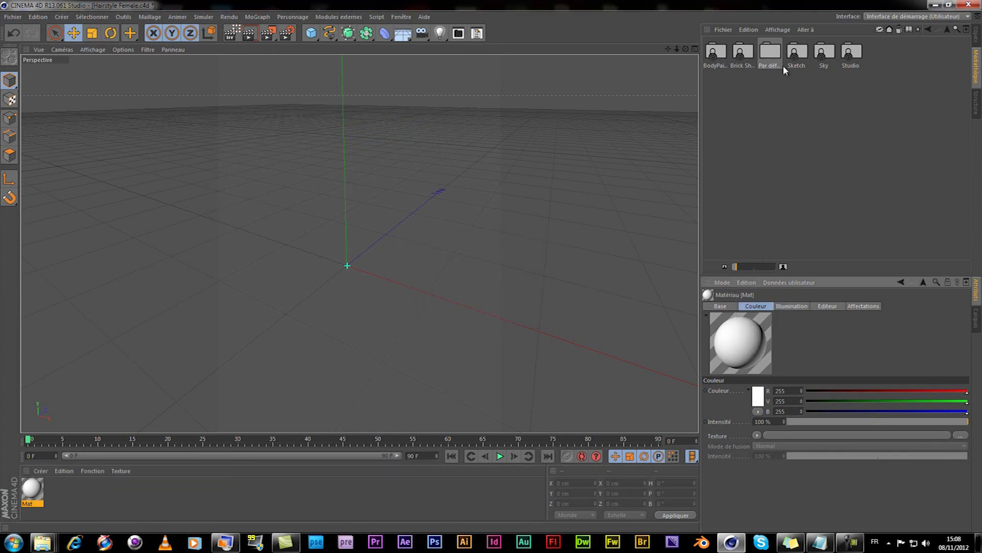
double_click(770, 54)
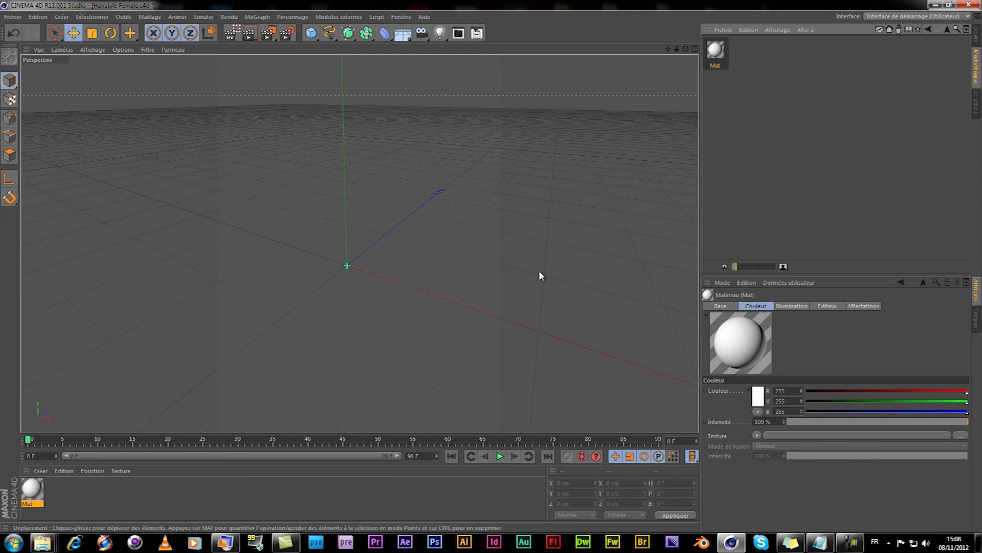
Delete the white material and create a new one, inspecting its channels to test the saved default settings
key("Delete")
double_click(89, 485)
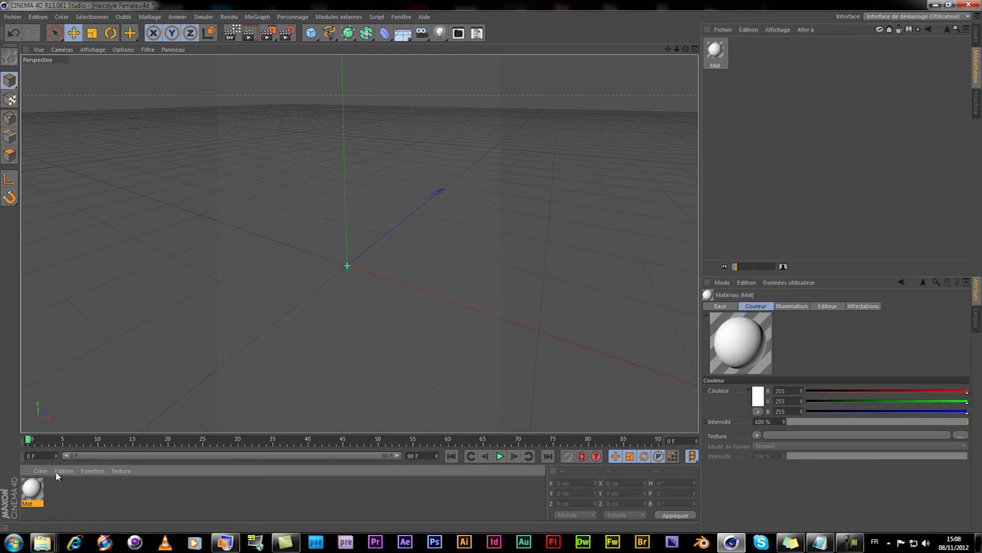
left_click(41, 471)
left_click(85, 472)
double_click(32, 491)
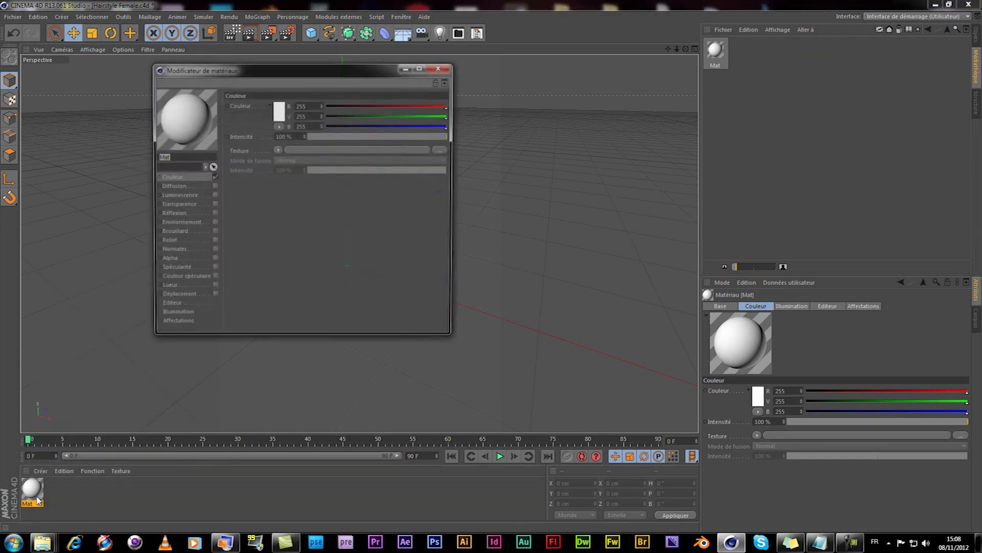
left_click(440, 67)
Permanently delete the saved material preset from the library and remove the test material from the scene
left_click(716, 51)
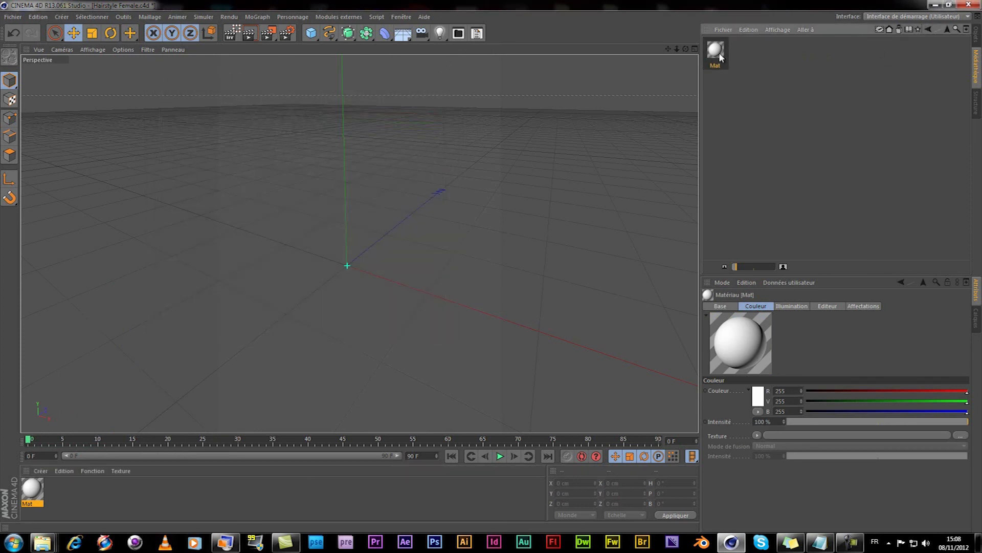
key("Delete")
left_click(505, 306)
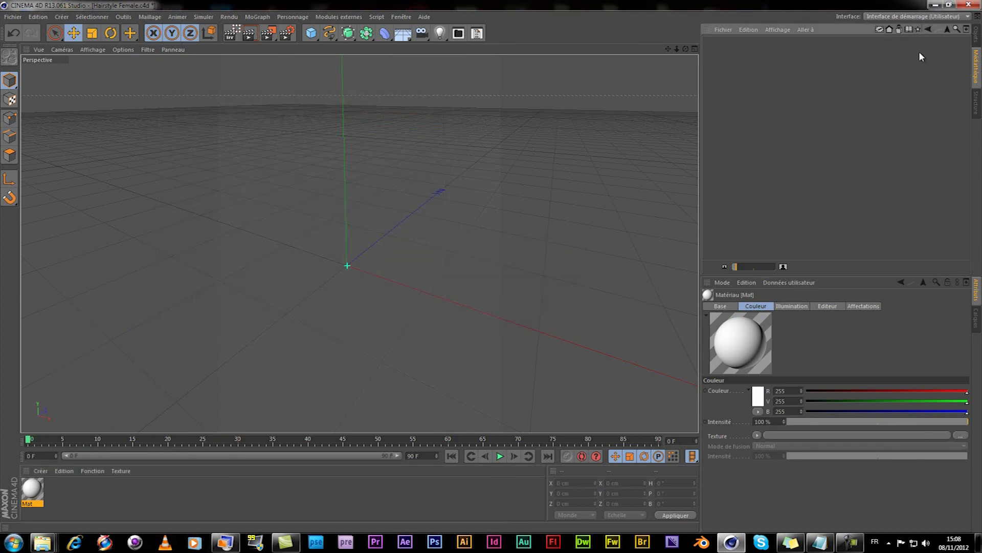
left_click(946, 29)
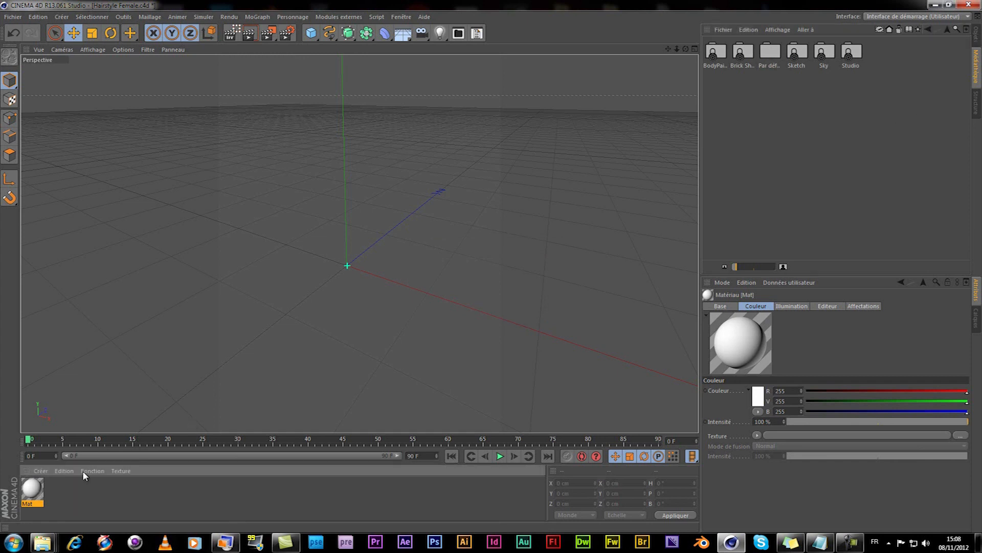
key("Delete")
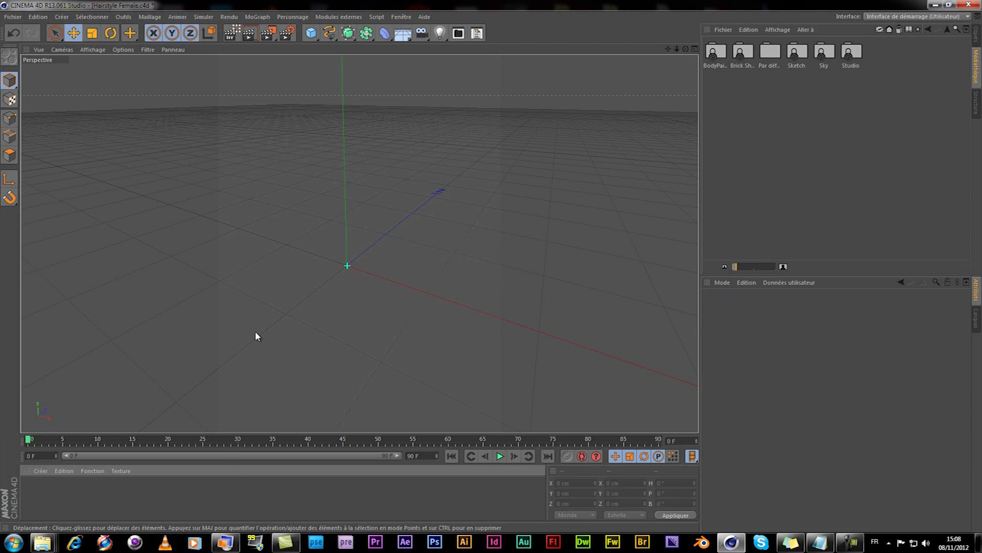